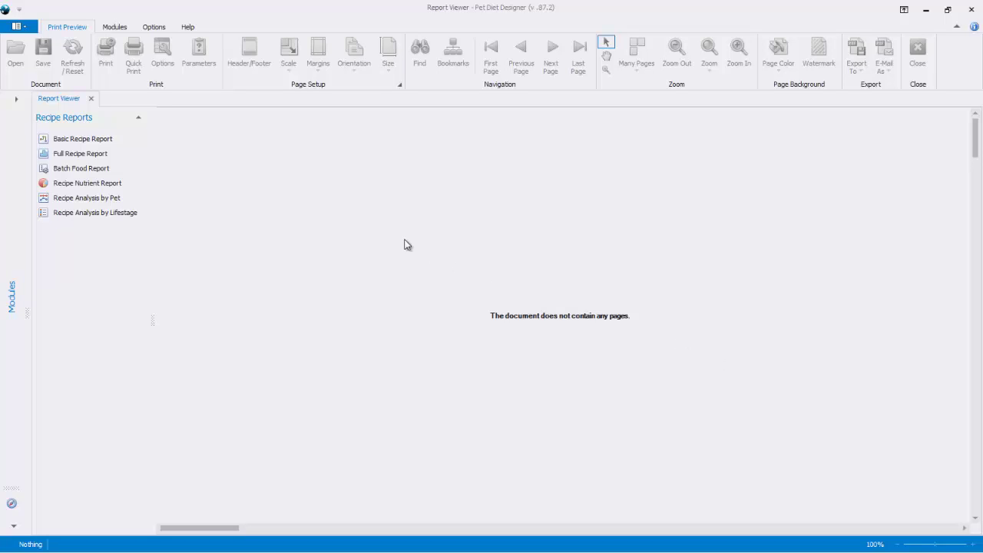
# Start a Batch Food Report for the pet Spot (SD) with the recipe Beef and Liver with Heart.
pyautogui.click(81, 169)
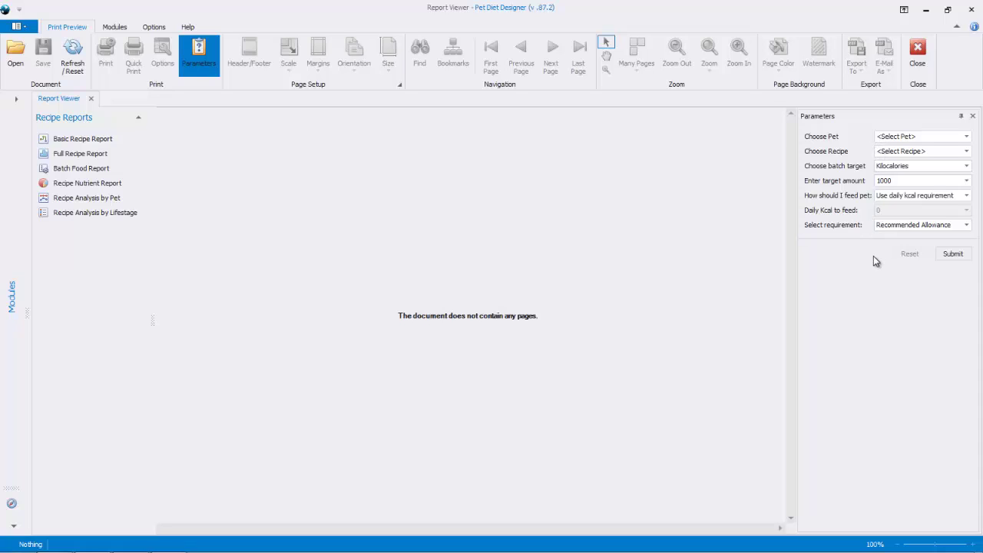
pyautogui.click(966, 137)
pyautogui.click(868, 177)
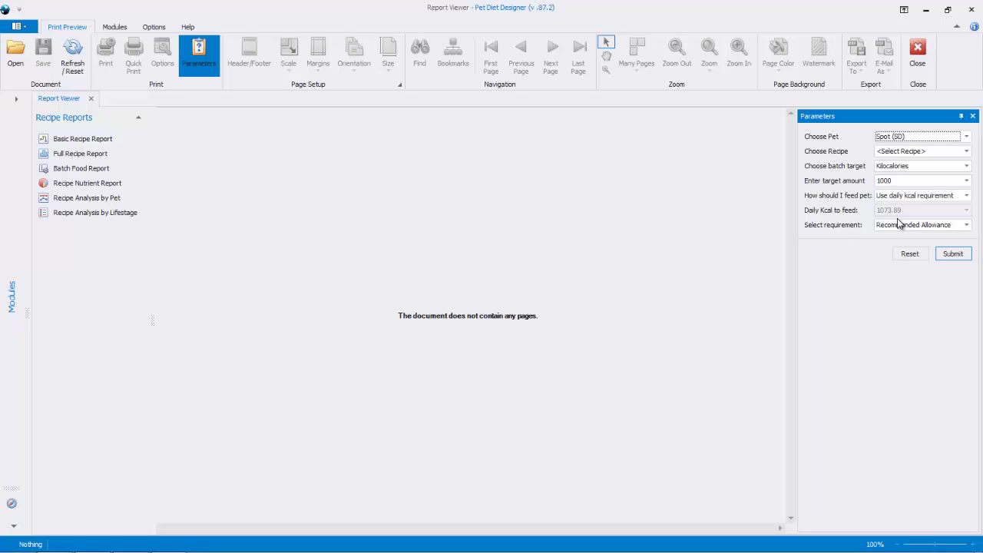
pyautogui.click(967, 152)
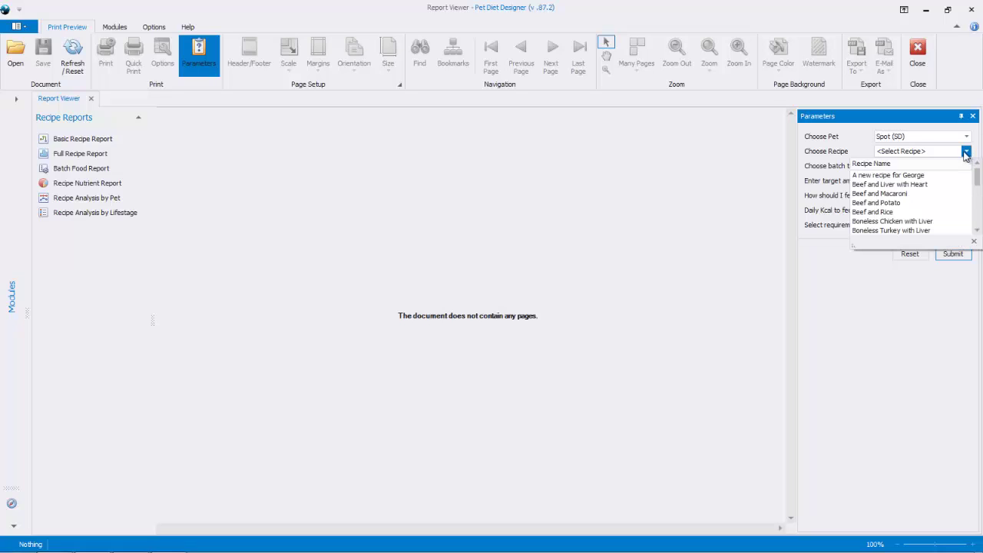
pyautogui.click(899, 182)
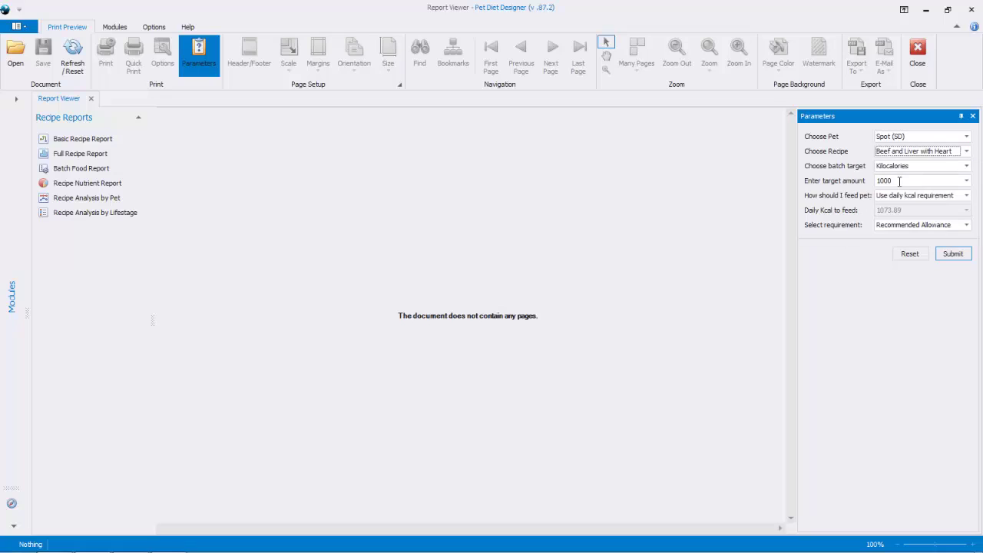
# Choose Kilocalories as the batch target and set the target amount to 7517.23, checking the figure in Calculator.
pyautogui.click(967, 167)
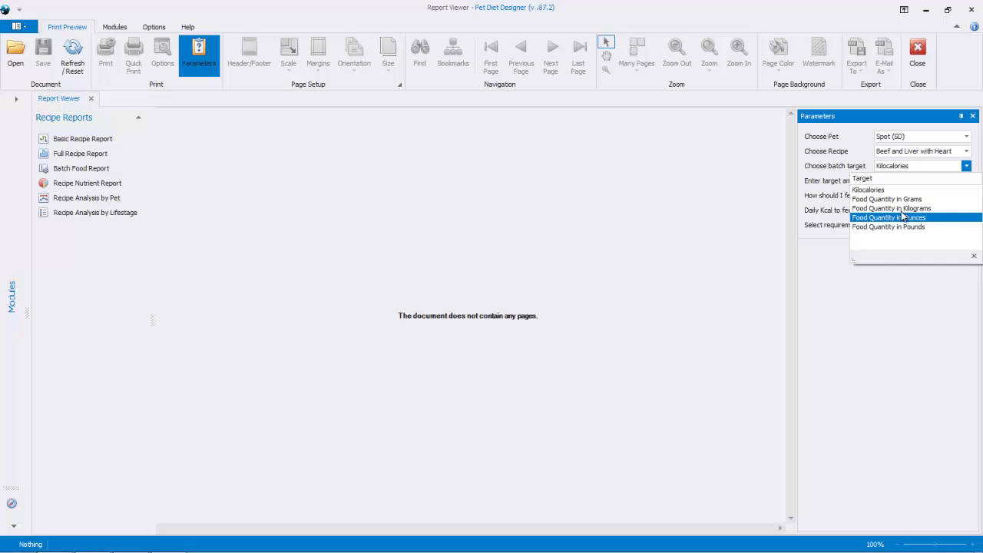
pyautogui.click(876, 192)
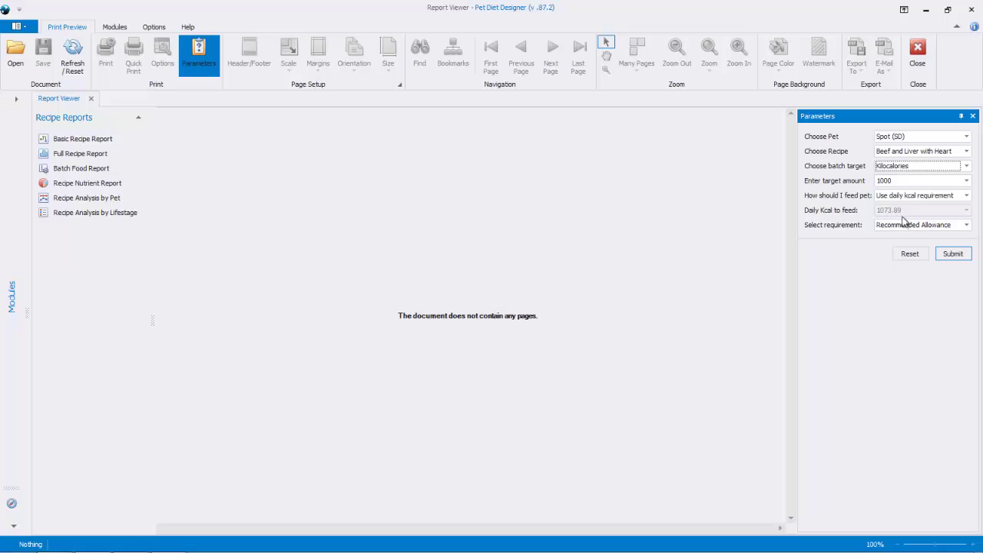
pyautogui.moveTo(154, 549)
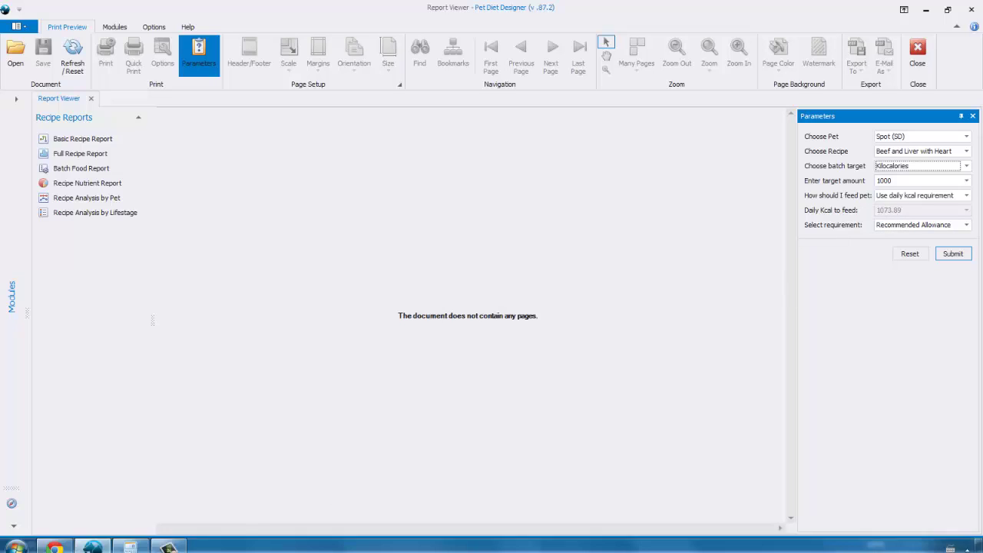
pyautogui.click(130, 542)
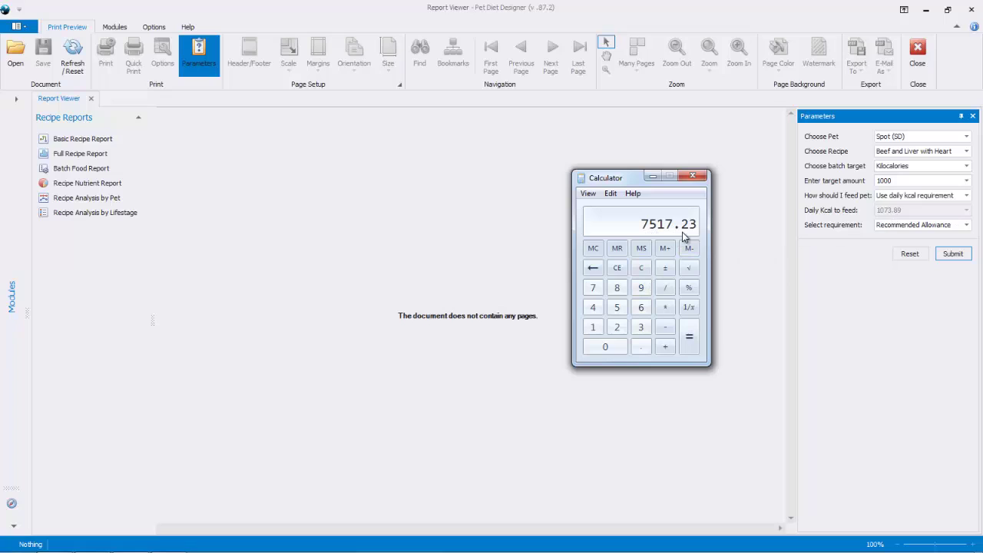
pyautogui.click(652, 177)
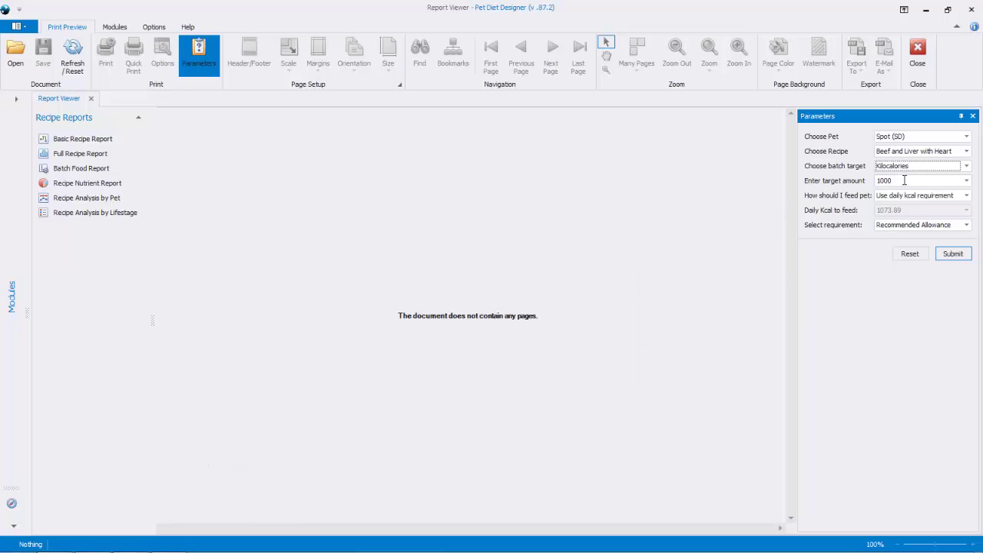
pyautogui.press('Tab')
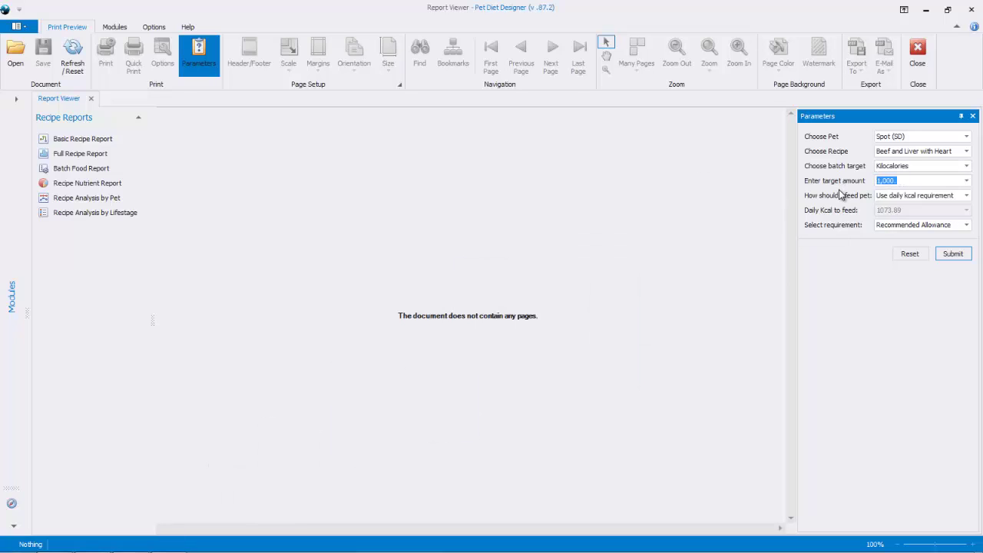
pyautogui.write('7517.23')
# Select Recommended Allowance as the requirement and generate the batch report.
pyautogui.click(966, 225)
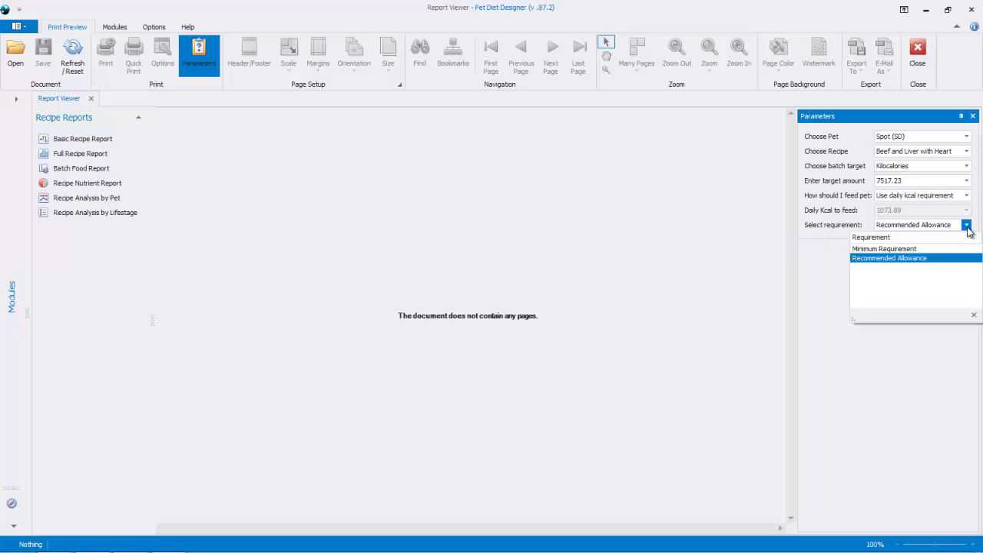
pyautogui.click(927, 258)
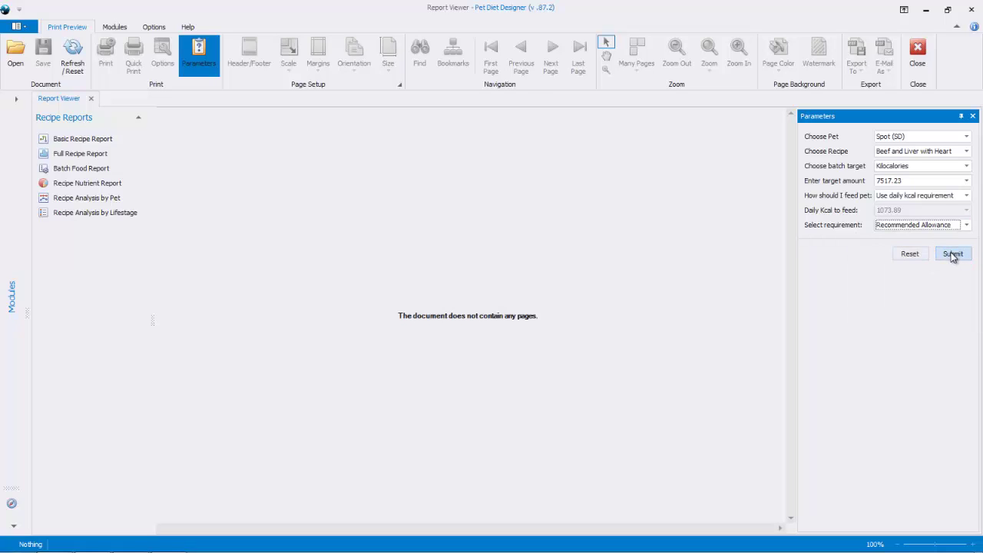
pyautogui.click(952, 255)
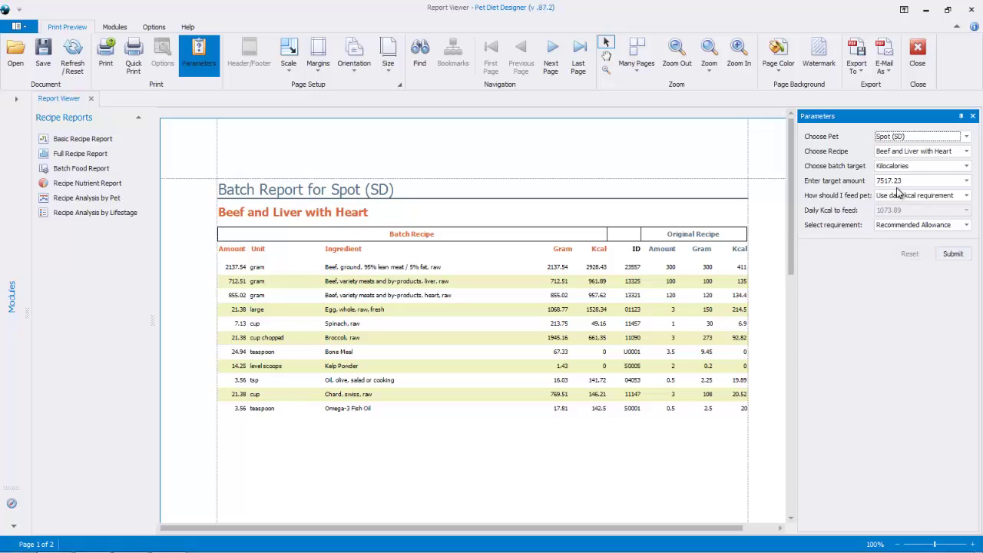
# Enlarge the batch report to fill the viewing width and review its ingredient amounts and summary information.
pyautogui.click(199, 51)
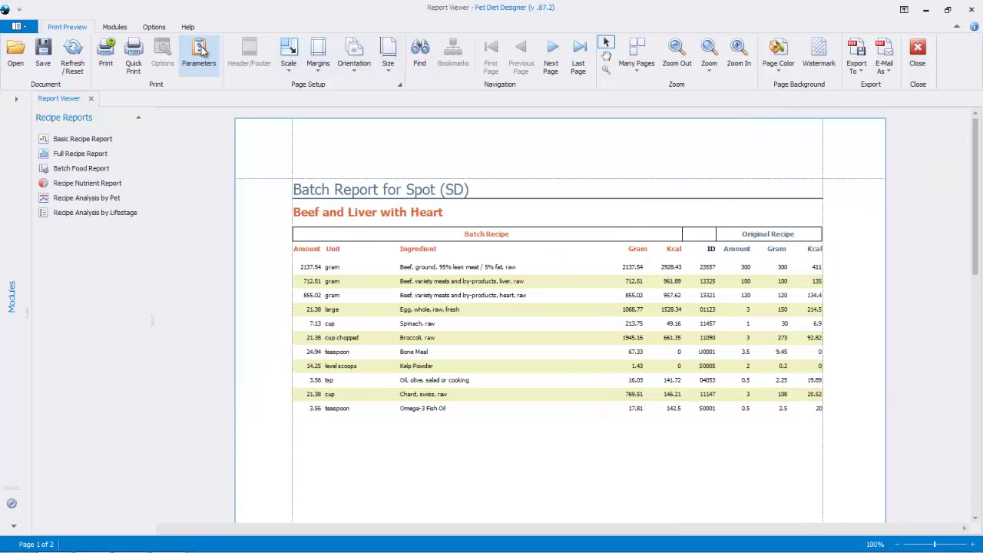
pyautogui.click(709, 52)
pyautogui.click(722, 87)
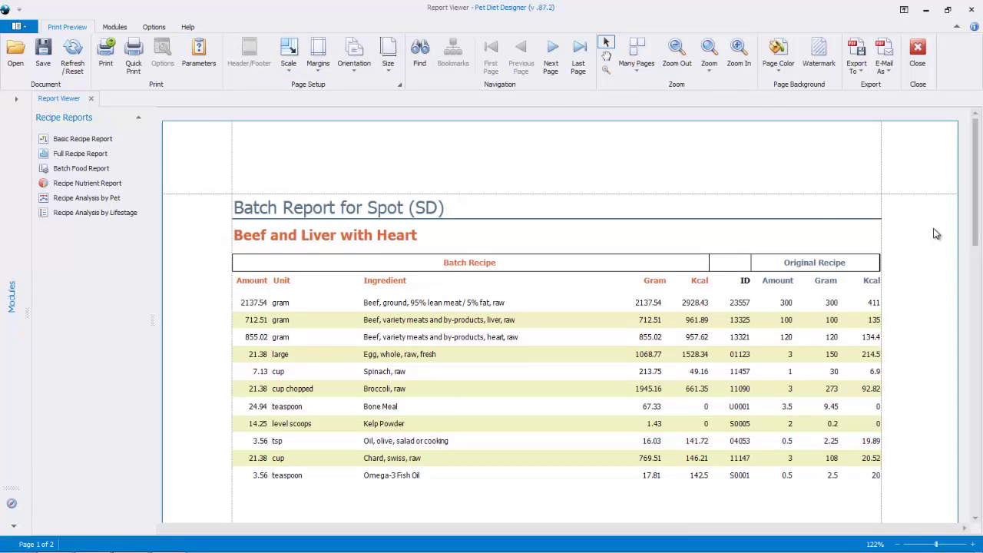
pyautogui.scroll(-2, 936, 234)
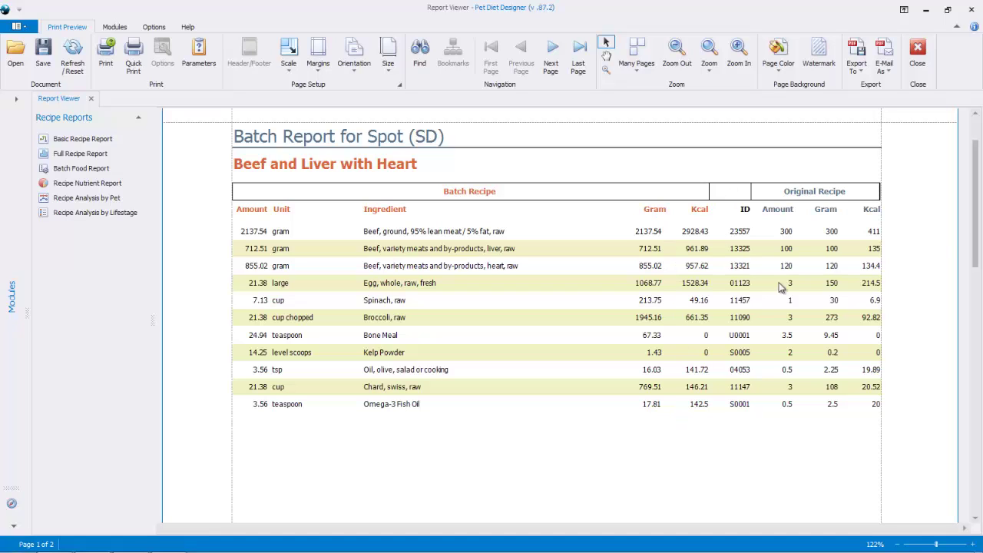
pyautogui.moveTo(977, 222); pyautogui.dragTo(980, 420)
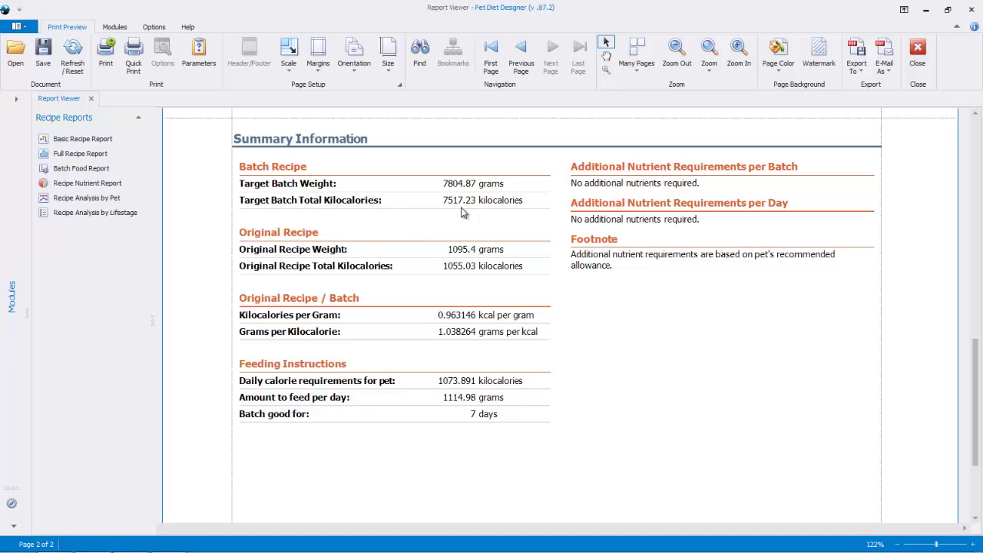
pyautogui.click(199, 55)
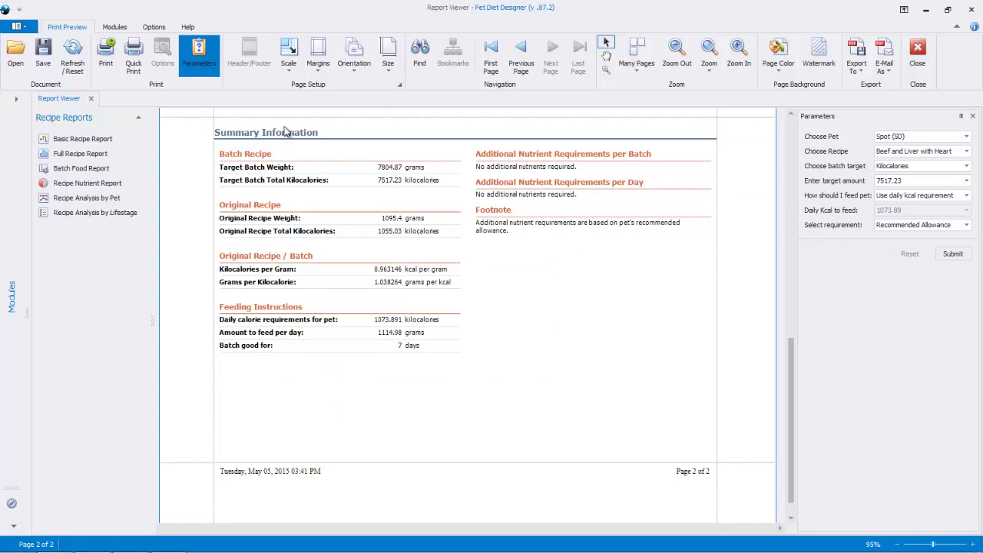
pyautogui.click(202, 62)
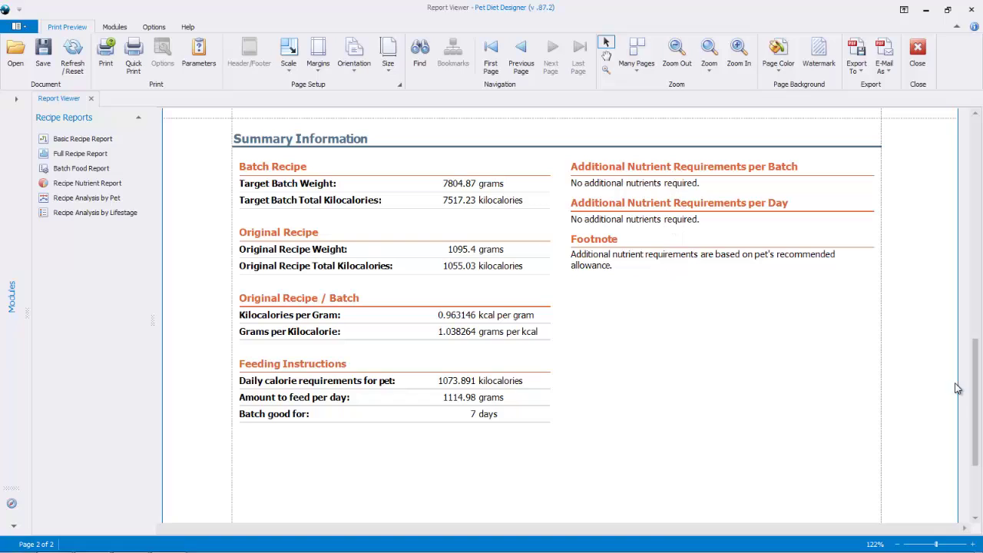
# Change the batch target to Food Quantity in Kilograms with a target amount of 9 and regenerate the report.
pyautogui.click(194, 57)
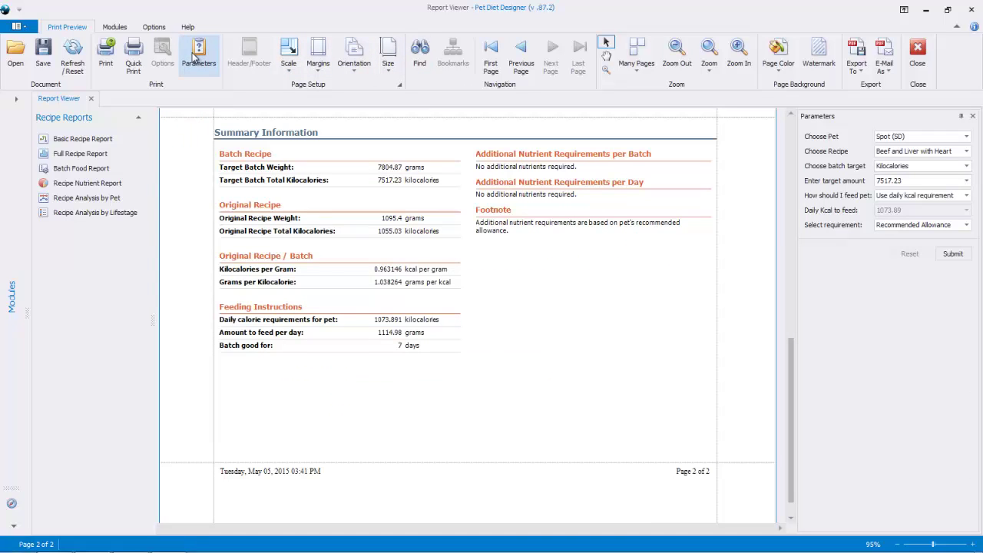
pyautogui.click(966, 167)
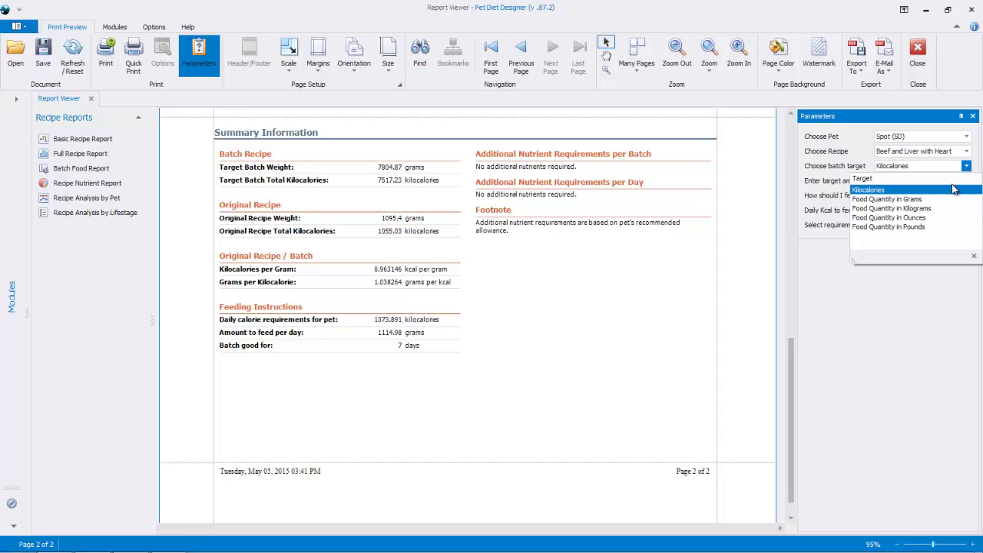
pyautogui.click(926, 209)
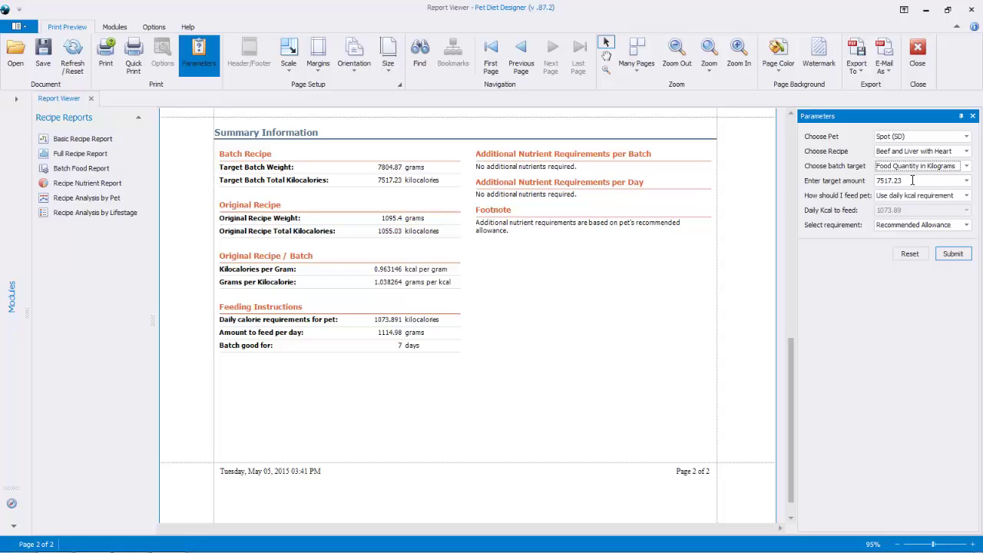
pyautogui.click(882, 180)
pyautogui.write('9.')
pyautogui.click(952, 255)
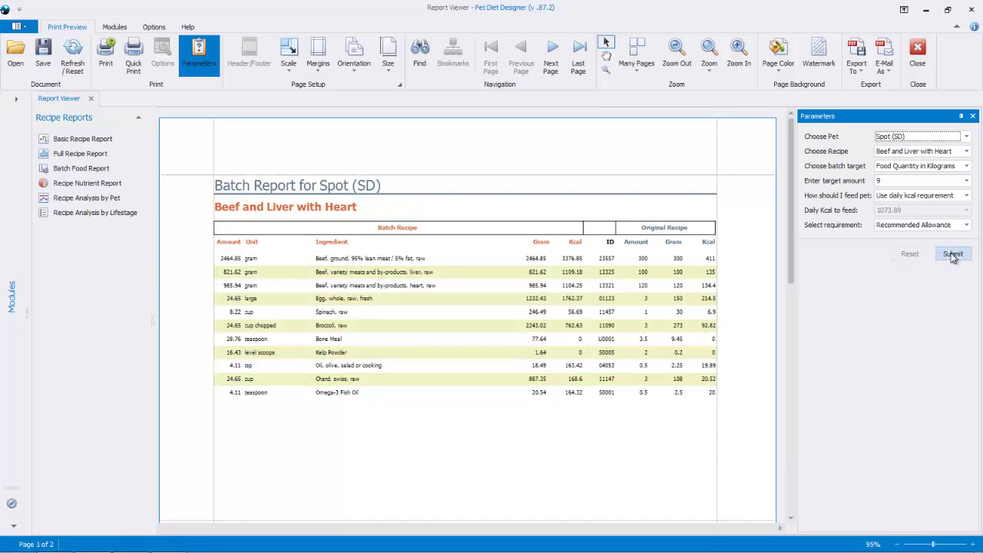
# Review the kilogram-based batch report's ingredient table, summary information and feeding instructions with the parameters hidden.
pyautogui.click(198, 55)
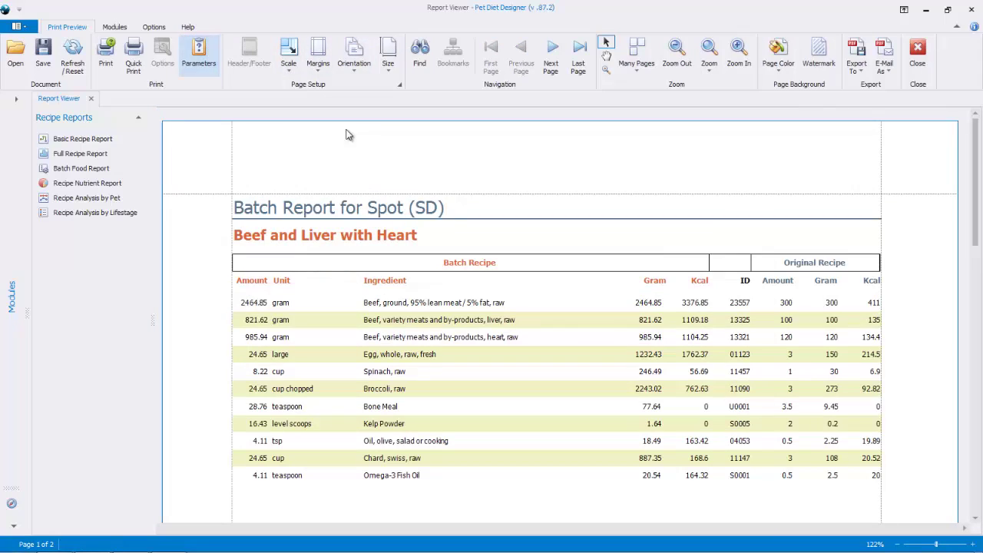
pyautogui.moveTo(975, 201); pyautogui.dragTo(975, 246)
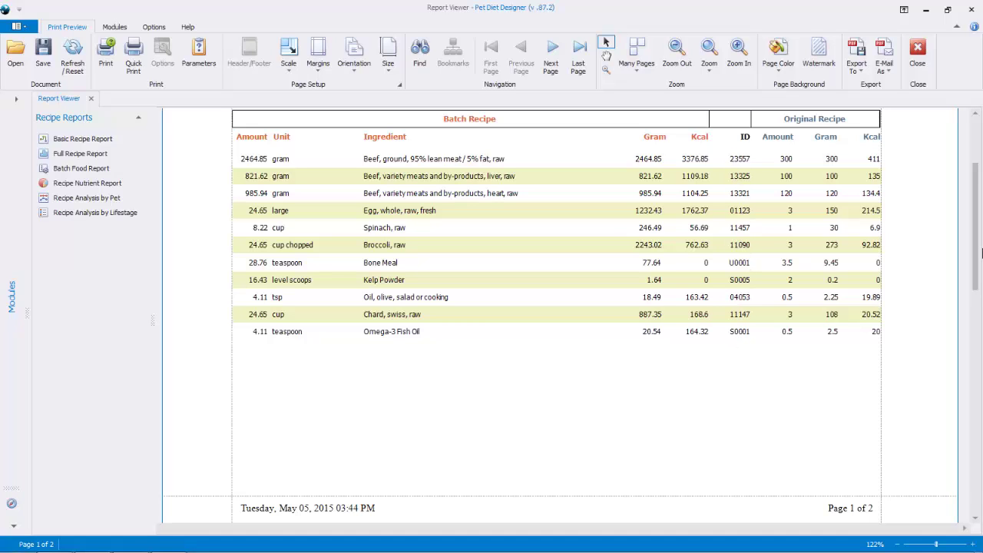
pyautogui.moveTo(976, 233); pyautogui.dragTo(977, 422)
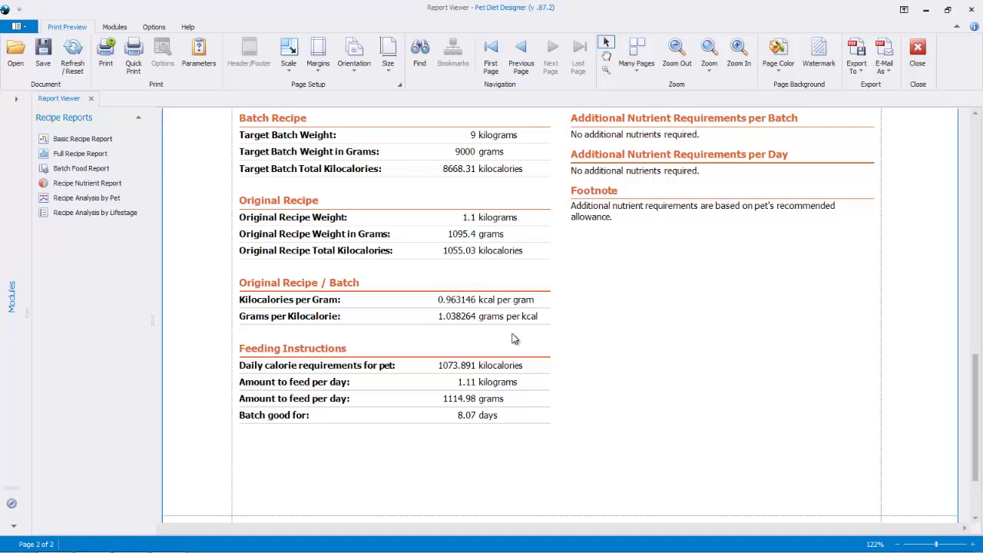
pyautogui.scroll(-2, 592, 379)
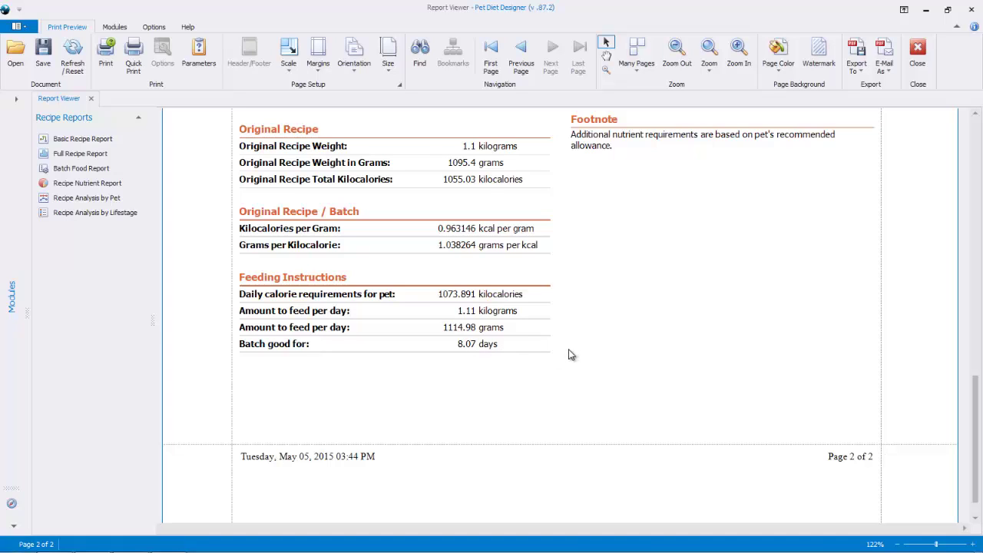
pyautogui.scroll(1, 570, 355)
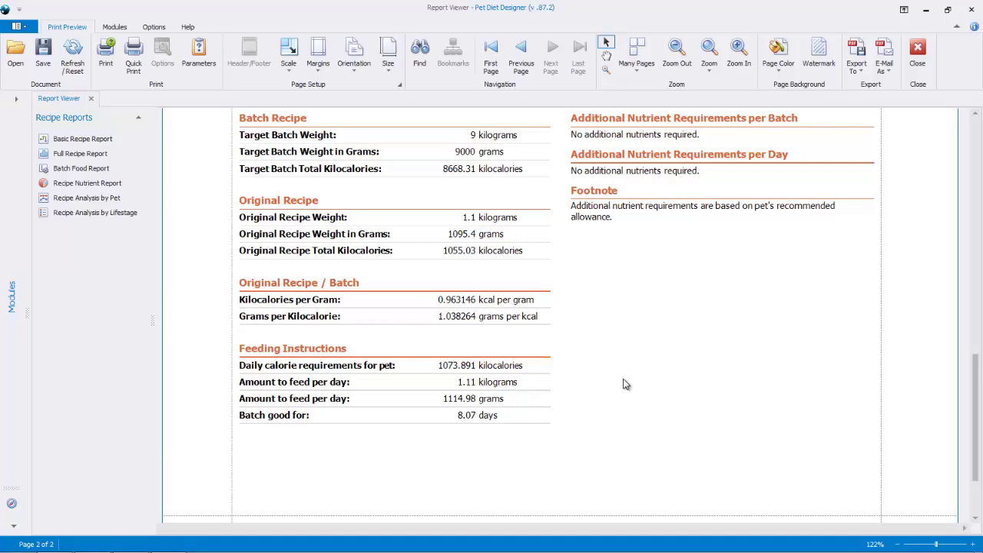
pyautogui.scroll(5, 604, 390)
pyautogui.scroll(3, 602, 389)
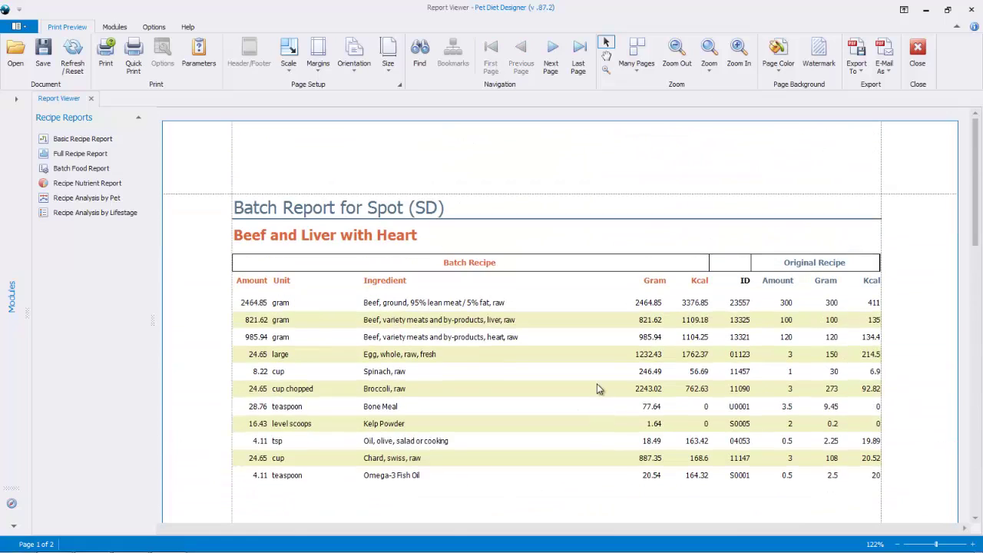
# Set the feeding method to "Let me choose an amount" with 973.89 daily kcal and regenerate the report.
pyautogui.click(211, 52)
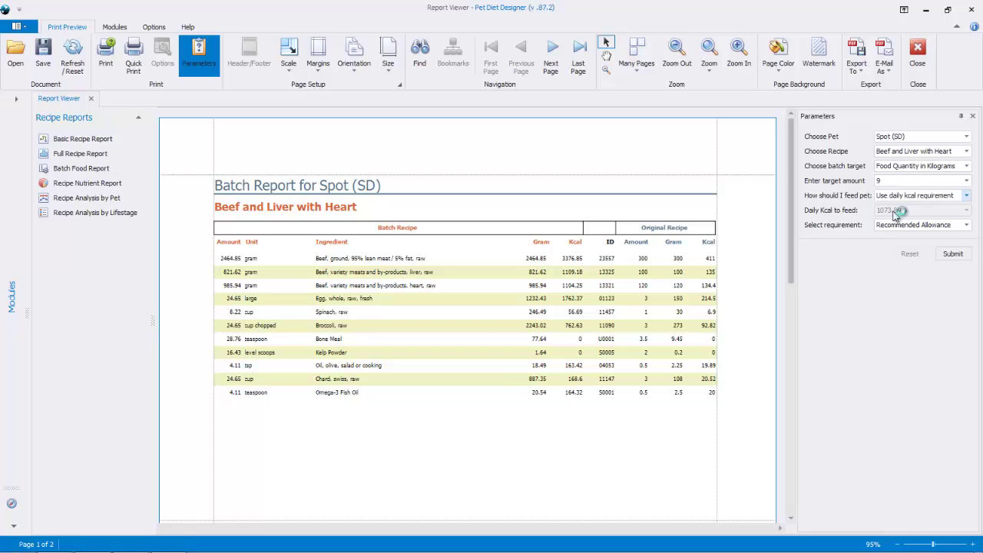
pyautogui.click(968, 202)
pyautogui.click(918, 230)
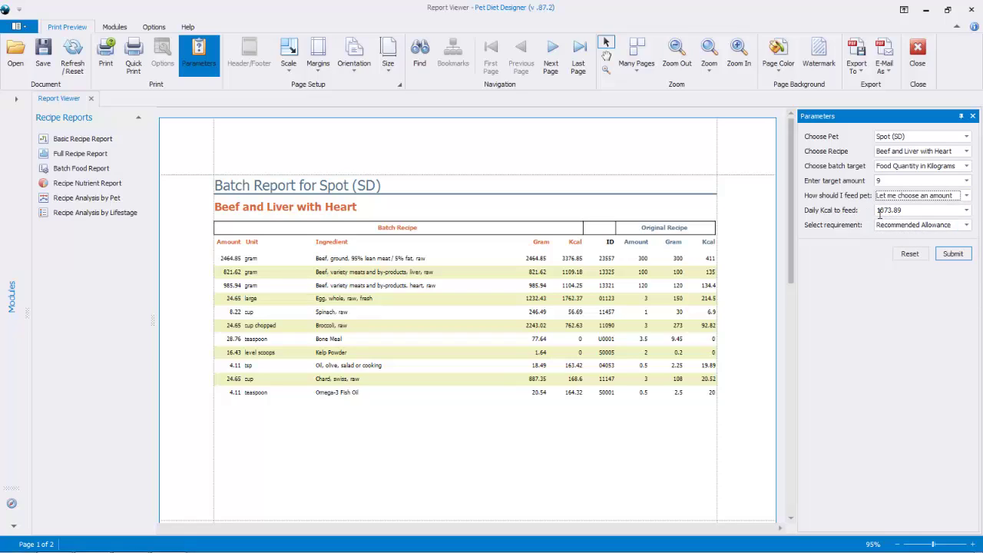
pyautogui.click(885, 210)
pyautogui.press('BackSpace')
pyautogui.click(954, 256)
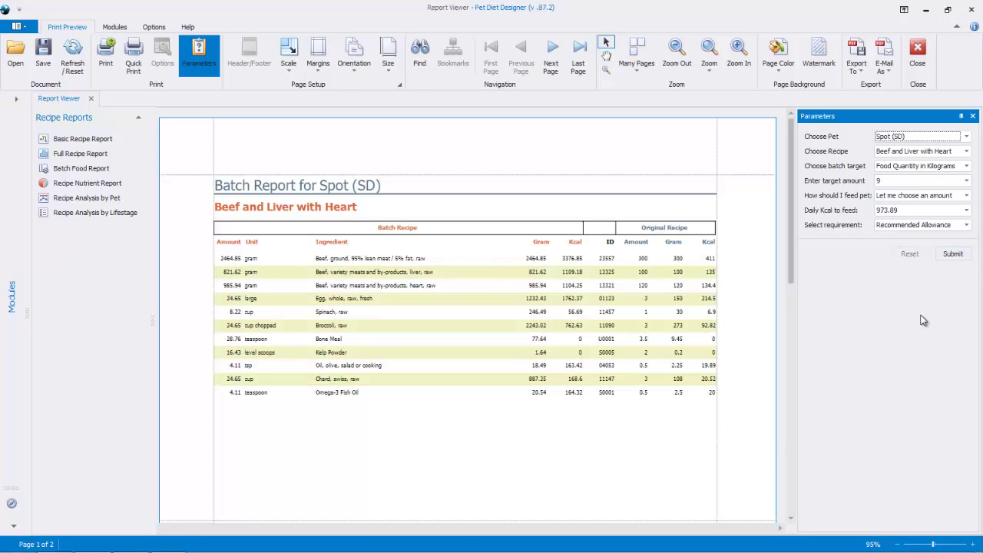
# Hide the parameters and review the regenerated report's ingredient table, summary information and adjusted feeding instructions.
pyautogui.click(208, 57)
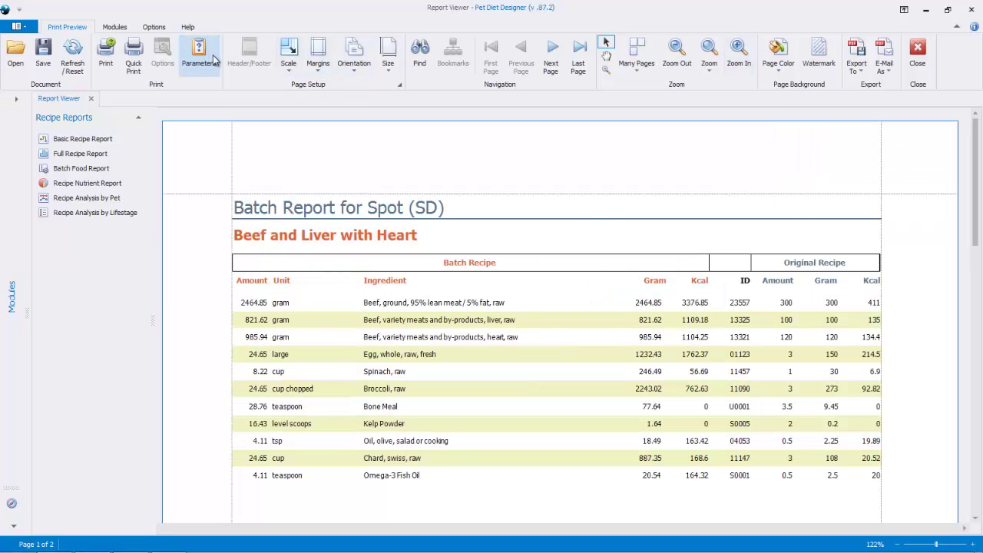
pyautogui.scroll(-1, 954, 284)
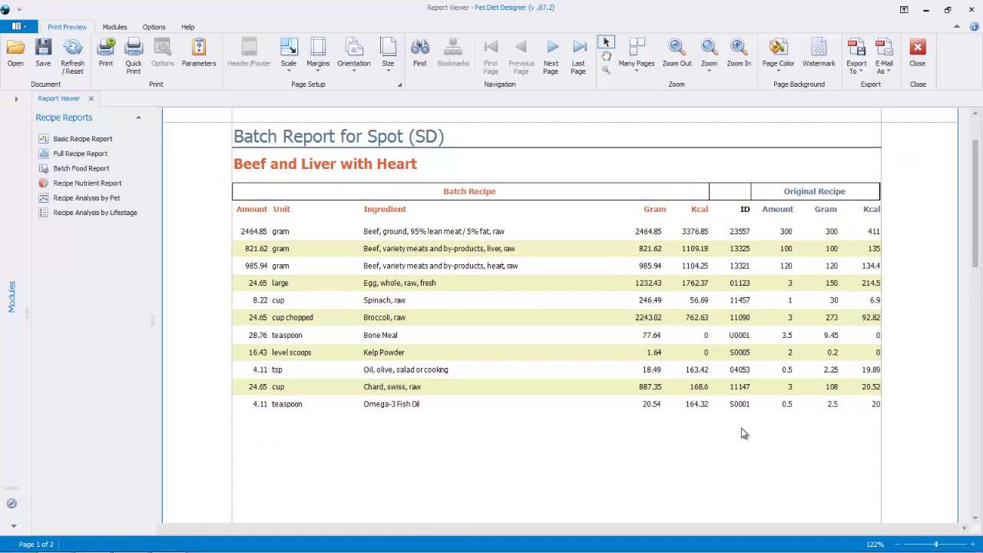
pyautogui.scroll(-1, 720, 425)
pyautogui.scroll(-1, 720, 424)
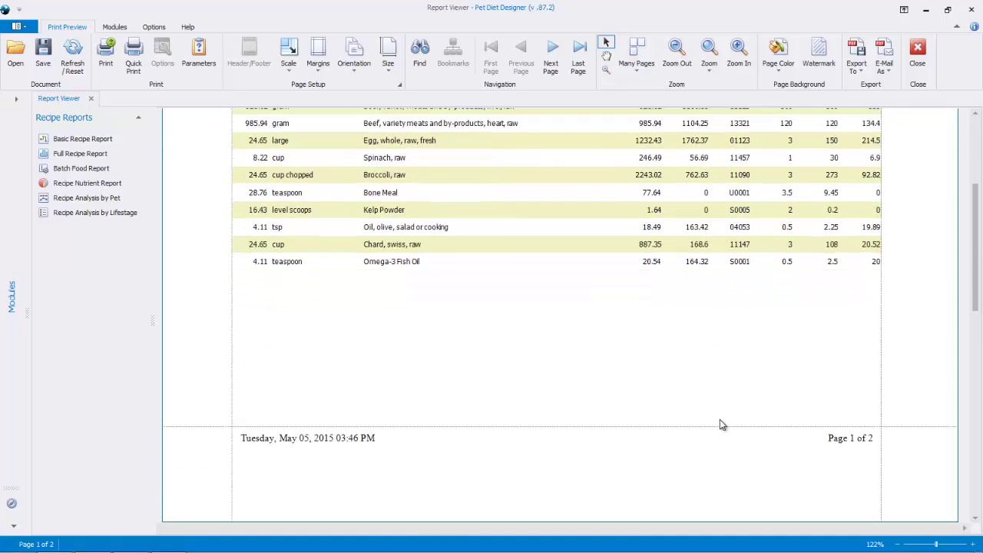
pyautogui.scroll(-3, 720, 424)
pyautogui.scroll(-5, 720, 424)
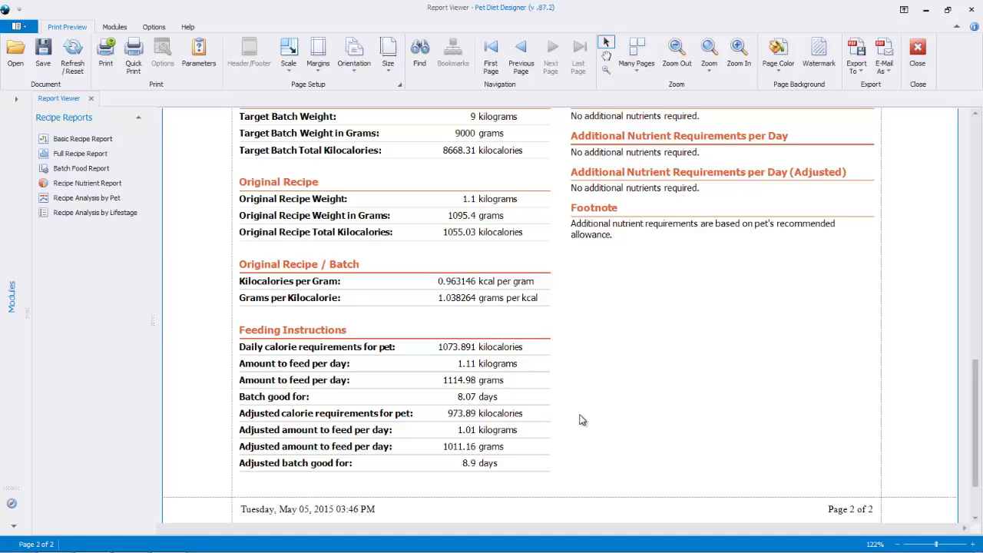
pyautogui.scroll(-2, 592, 423)
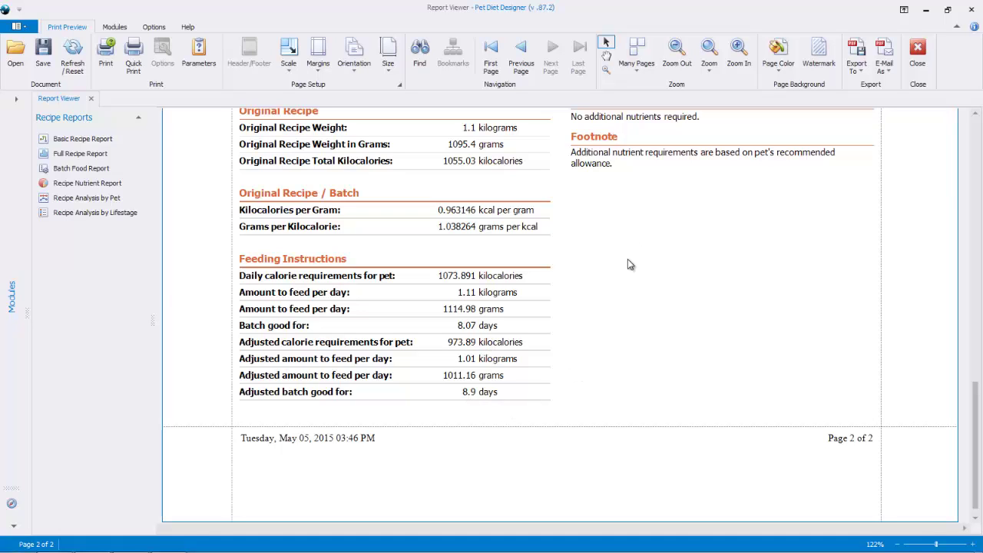
pyautogui.scroll(3, 636, 284)
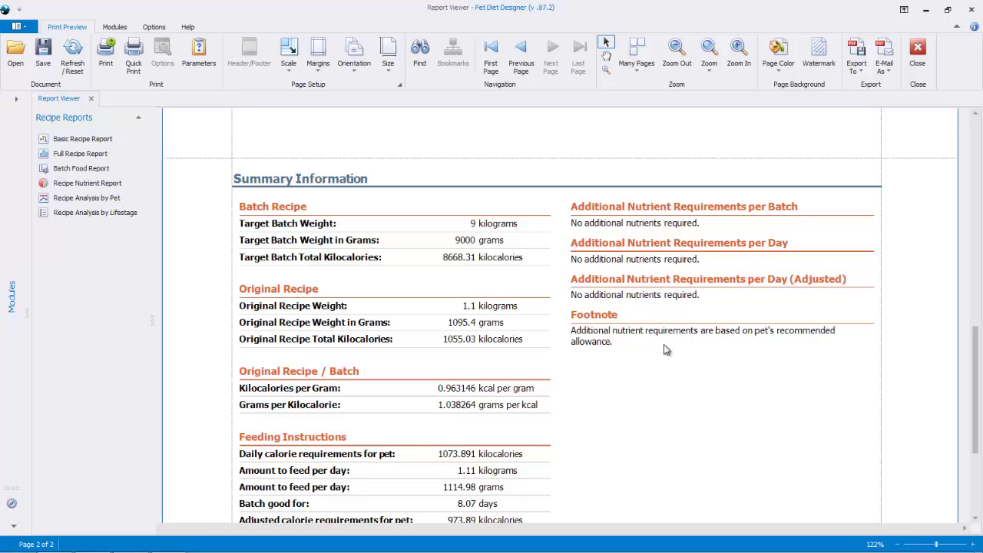
# Show the report parameters and choose the pet Jade (SD) with the recipe Beef and Liver with Heart.
pyautogui.click(199, 50)
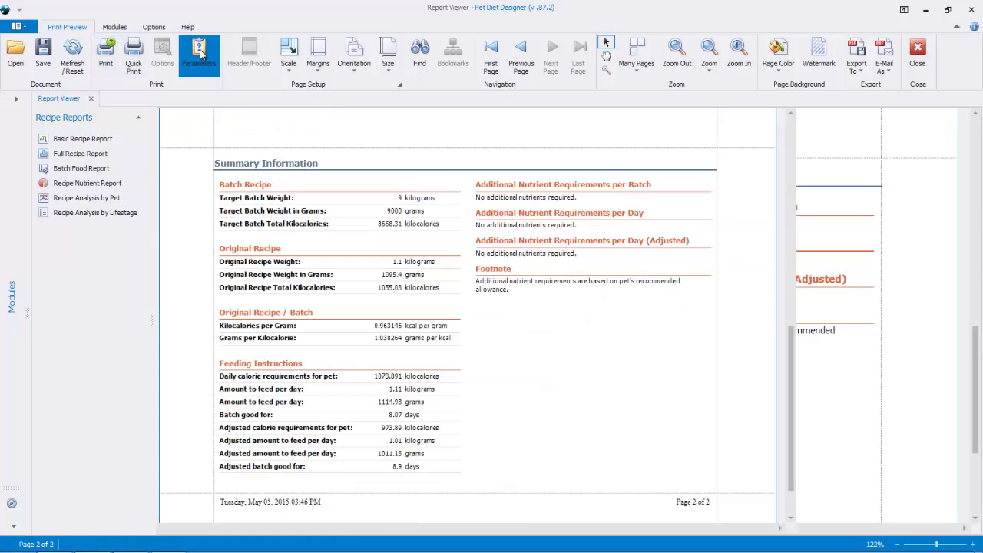
pyautogui.click(967, 136)
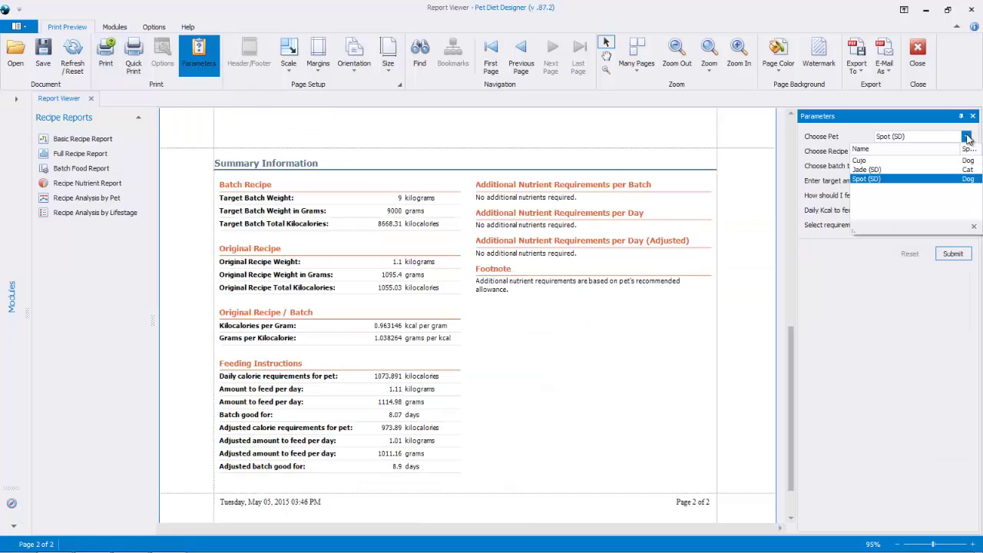
pyautogui.click(891, 169)
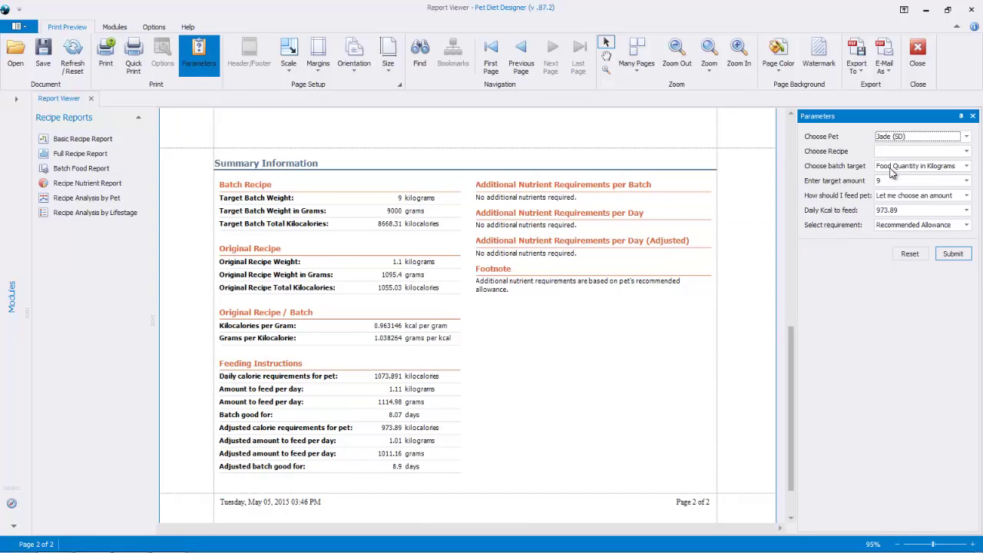
pyautogui.click(967, 152)
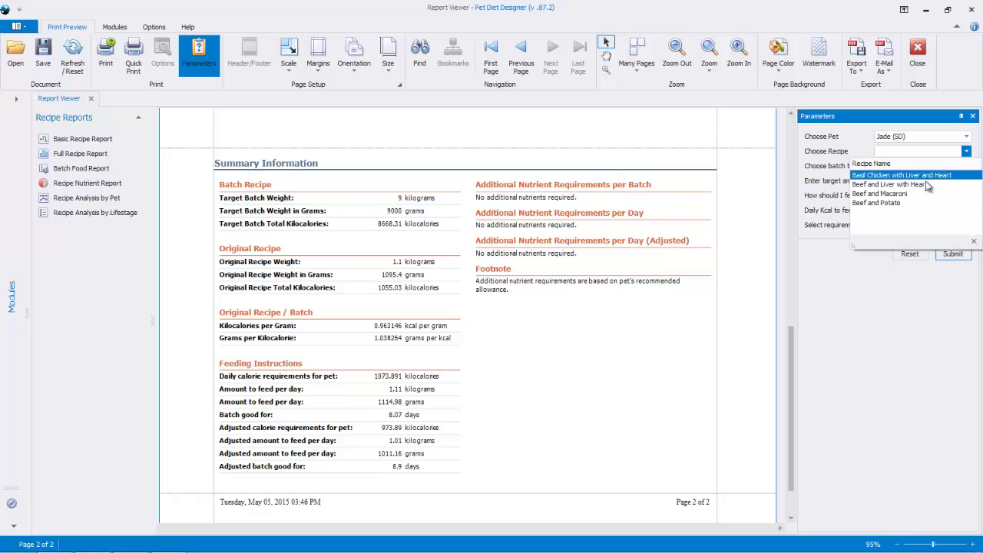
pyautogui.click(914, 185)
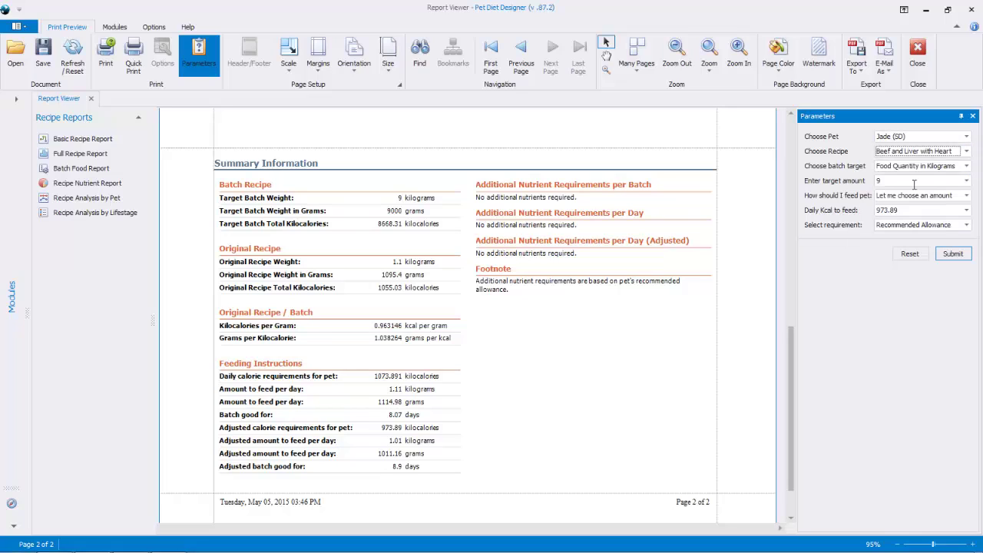
# Set the feeding method to "Use daily kcal requirement" and the target amount to 2 kilograms, and regenerate the report.
pyautogui.click(967, 198)
pyautogui.click(931, 218)
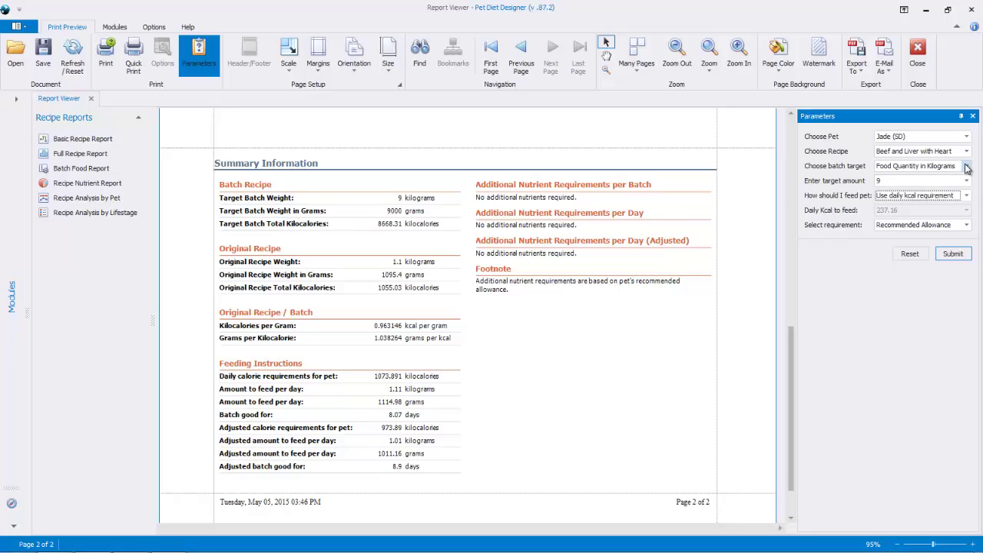
pyautogui.click(872, 180)
pyautogui.write('2')
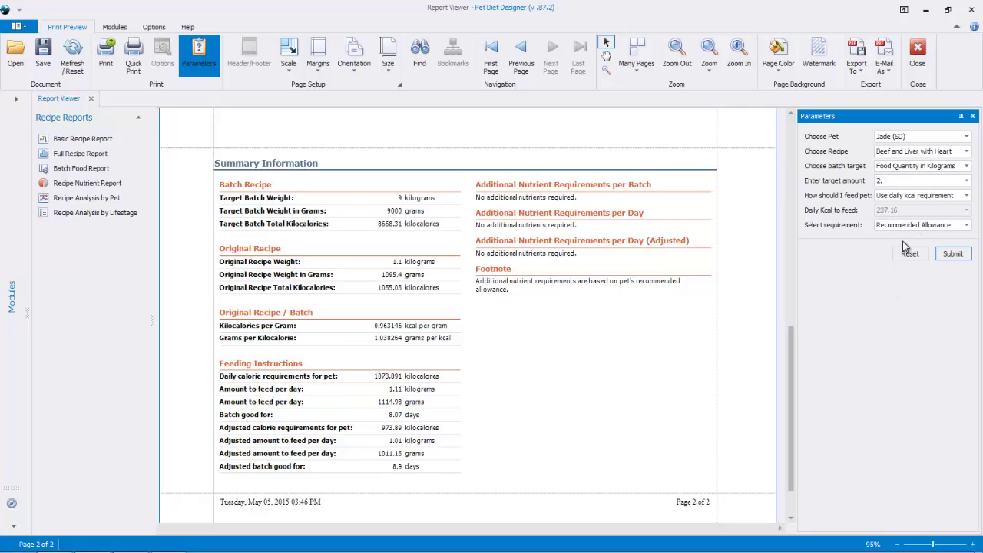
pyautogui.click(952, 255)
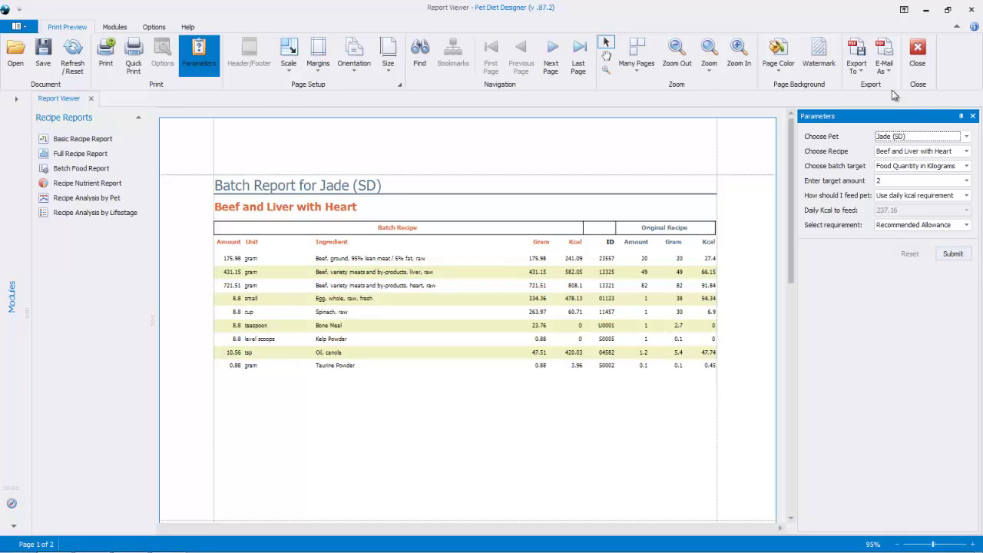
# Review Jade's batch report with the parameters hidden, covering ingredient amounts, feeding instructions and additional nutrient requirements.
pyautogui.click(202, 51)
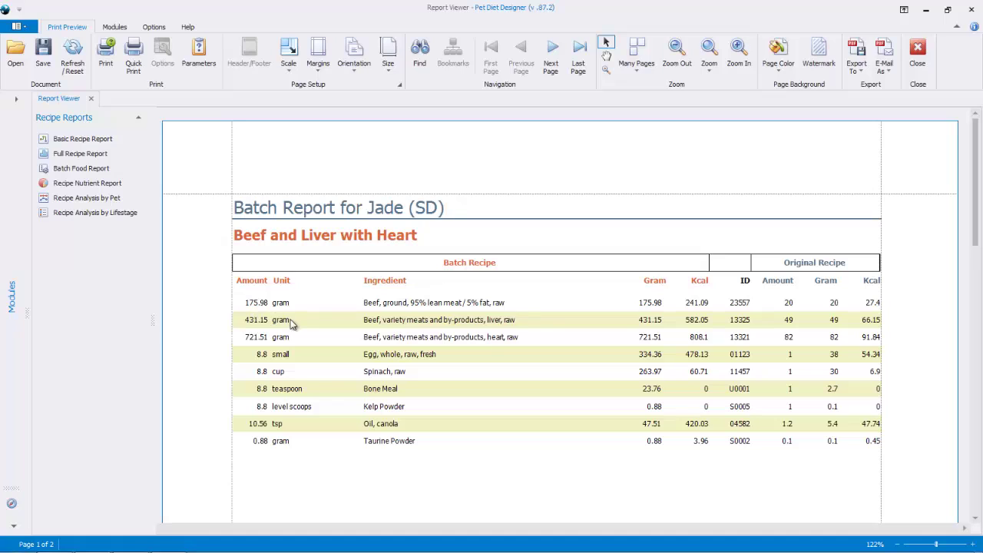
pyautogui.scroll(-3, 602, 326)
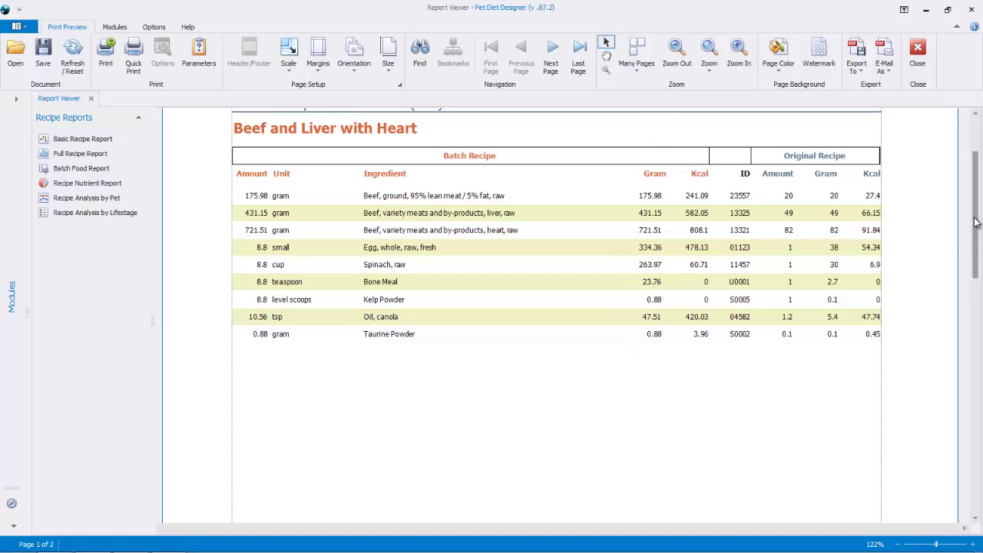
pyautogui.moveTo(971, 228); pyautogui.dragTo(981, 415)
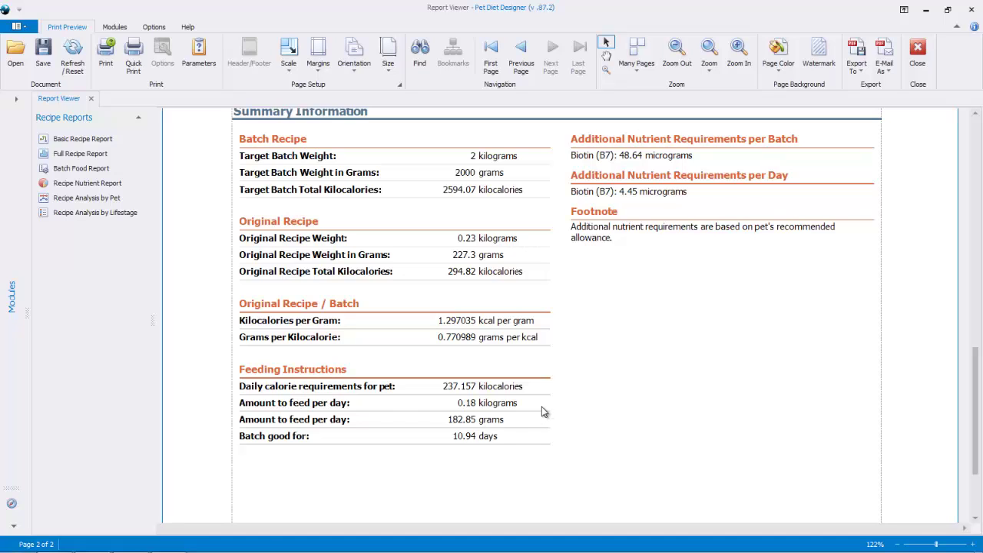
pyautogui.scroll(1, 542, 411)
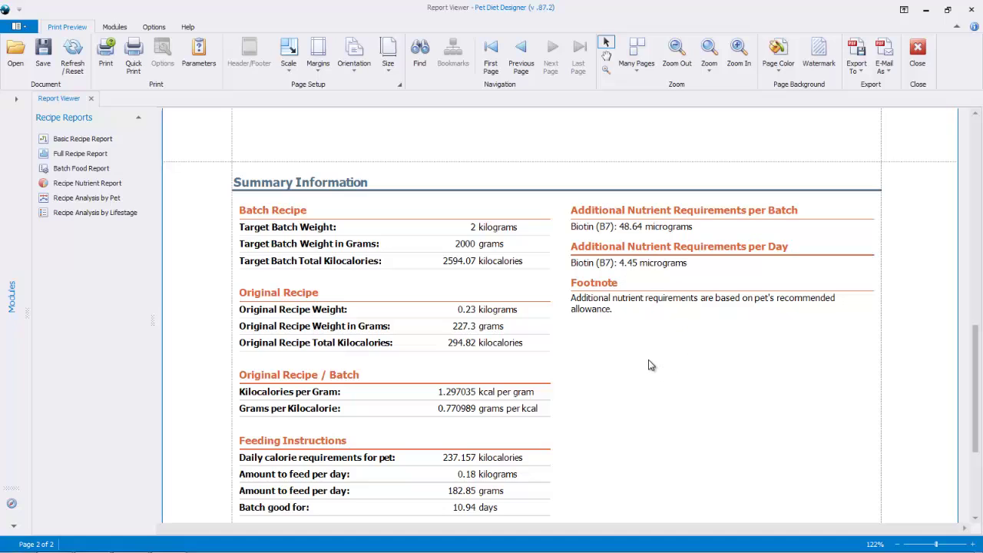
pyautogui.scroll(15, 647, 364)
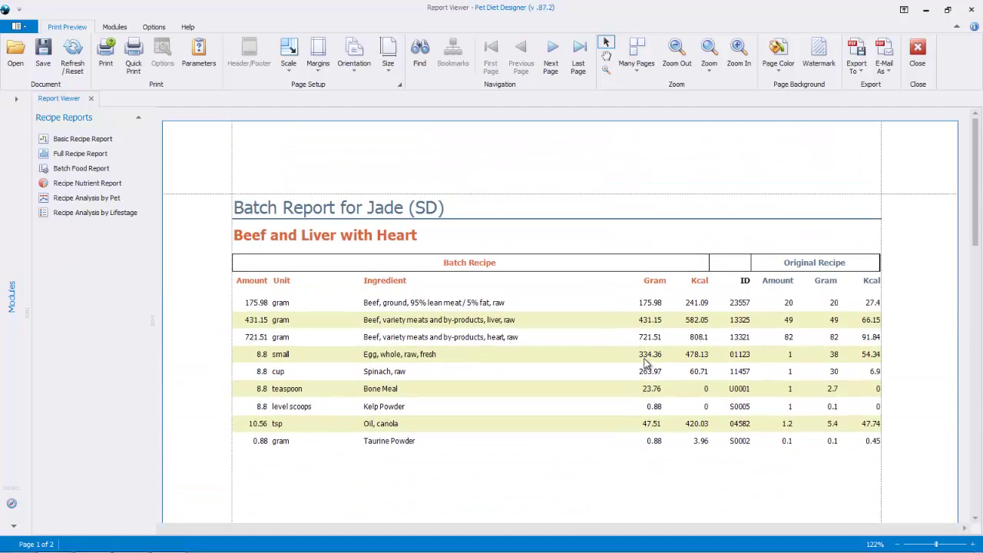